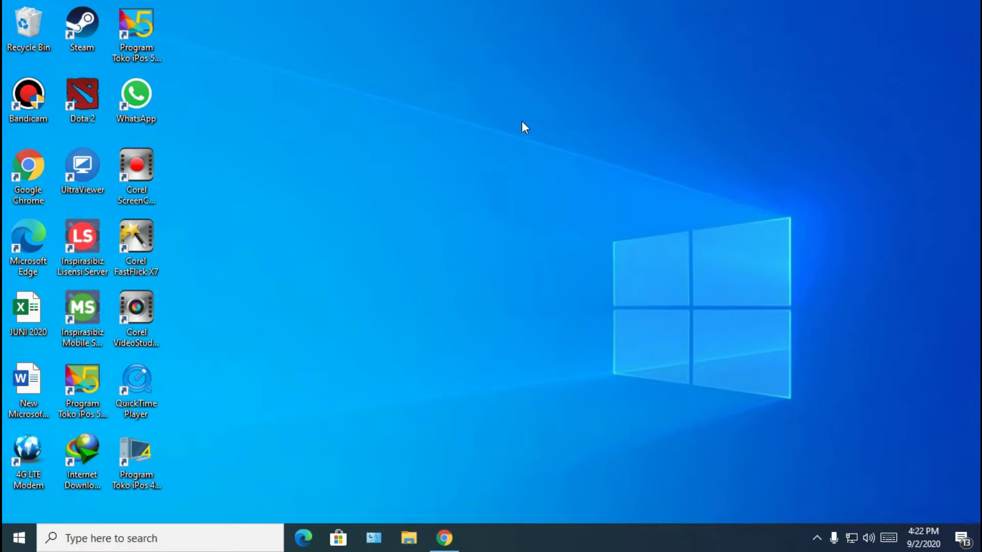
Launch iPos 5 and log into the Restumedia database as admin with its password
double_click(139, 49)
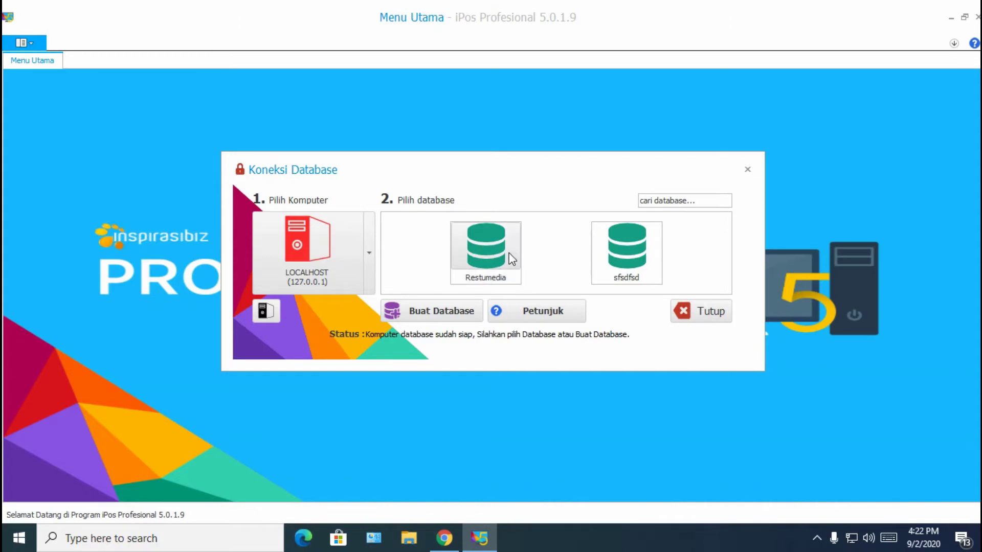
click(495, 251)
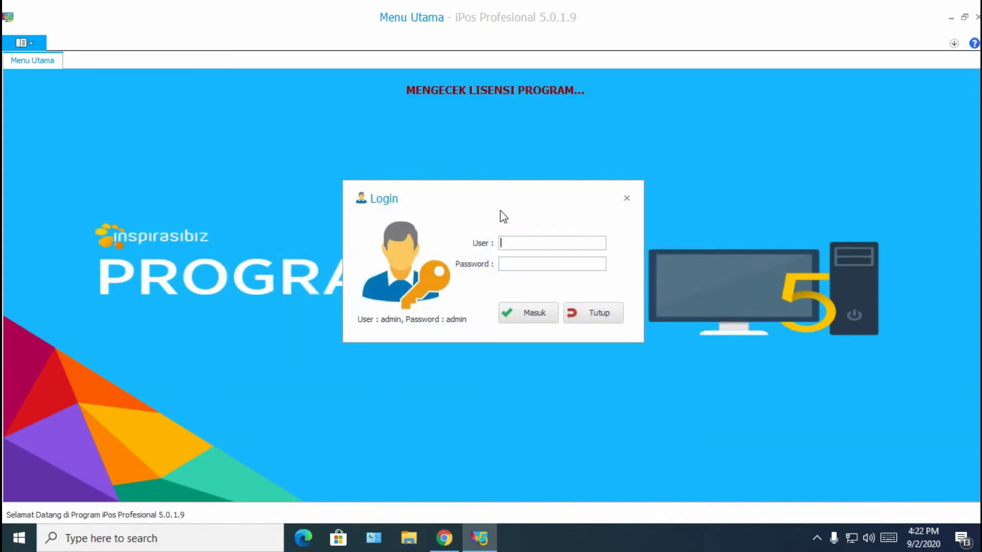
text(admin)
key(Tab)
text(admin)
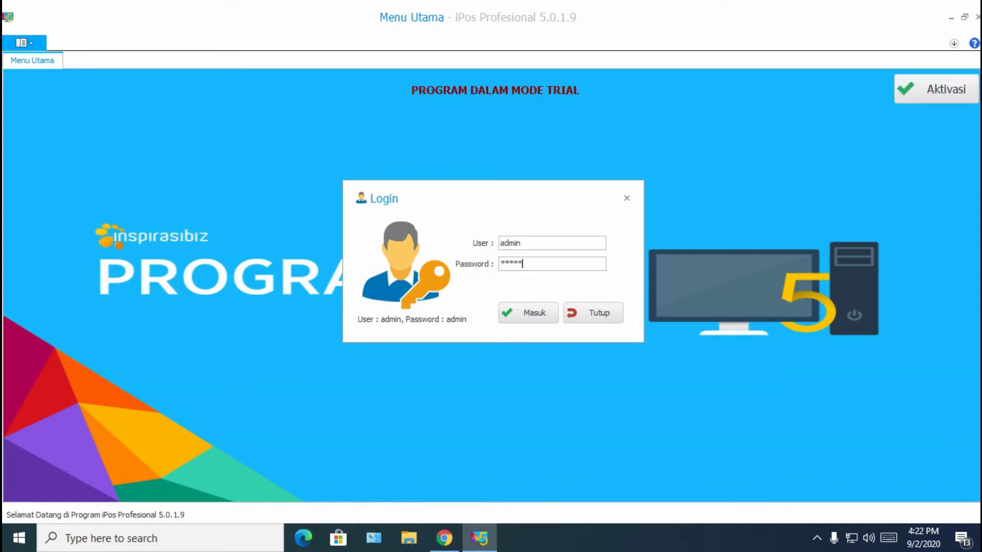
key(Return)
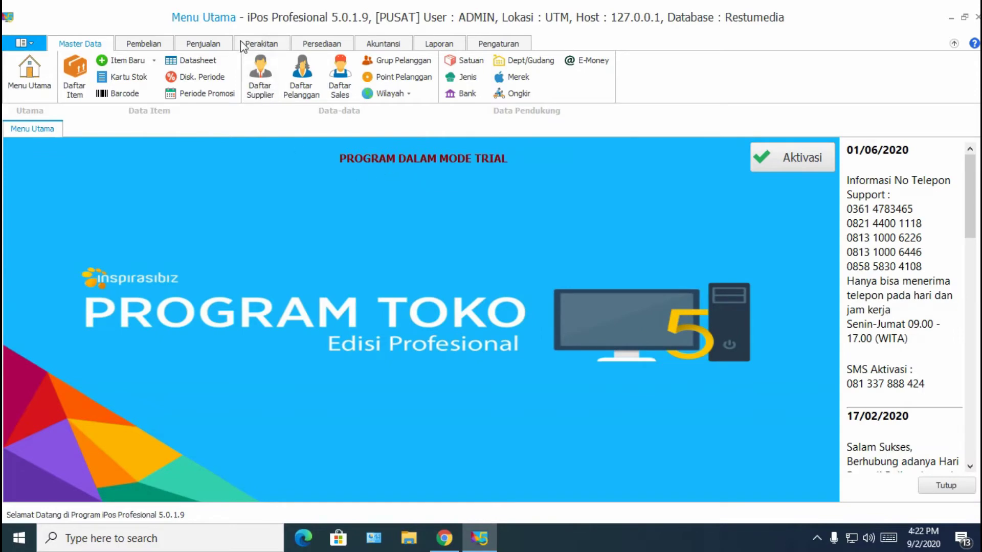
Save the Data Perusahaan form for RESTU MEDIA, Perumahan Lemigas, Depok, and close it
click(479, 44)
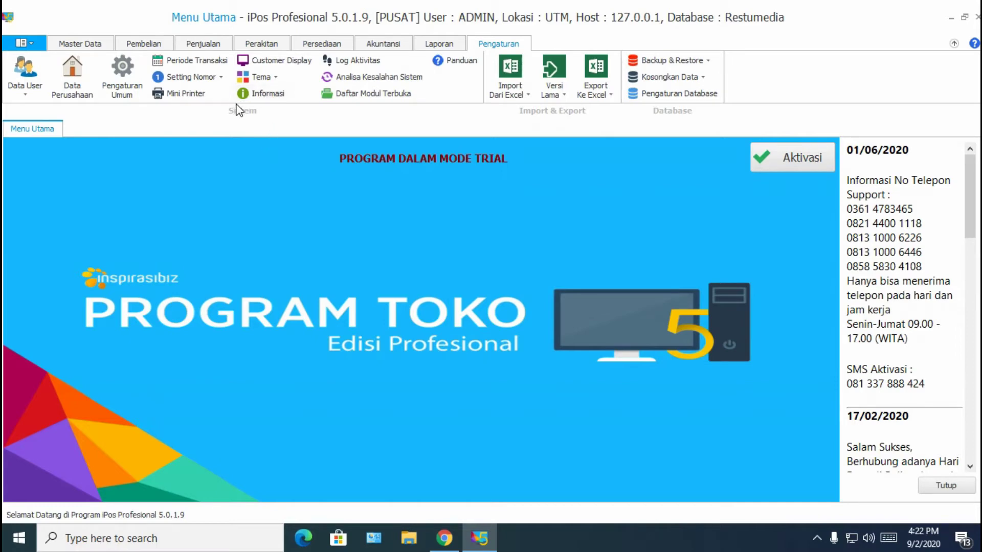
click(81, 90)
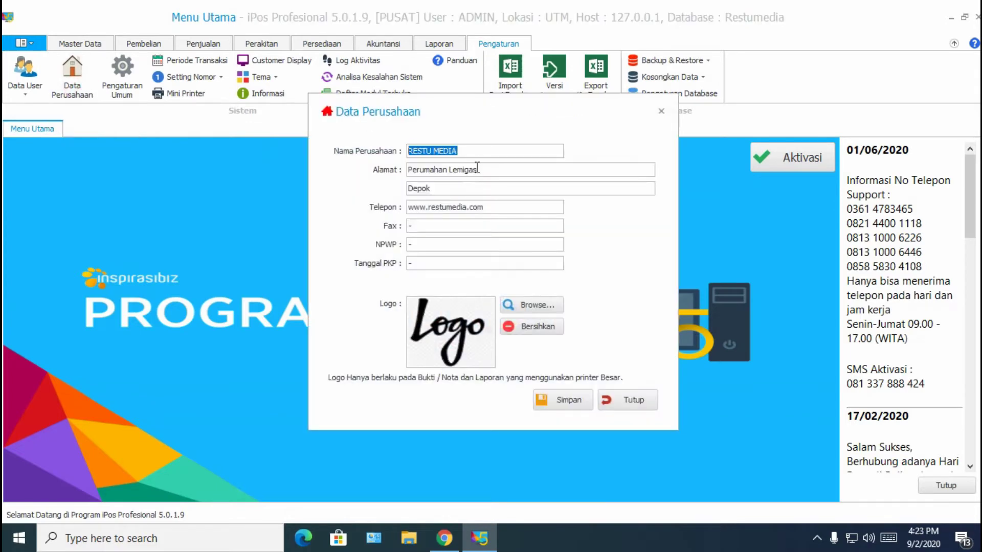
click(477, 168)
click(581, 404)
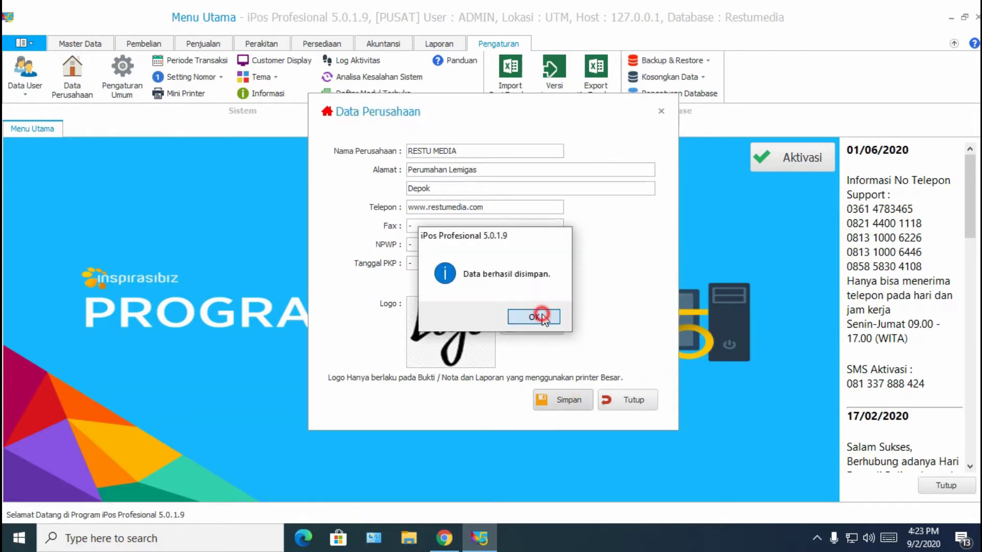
click(595, 314)
click(622, 399)
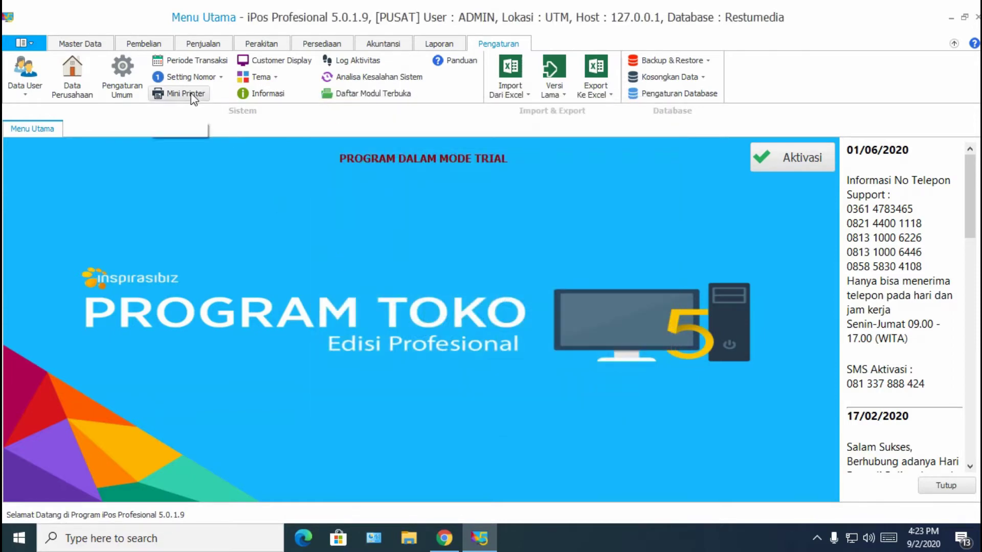
Set Mini Printer to PRINTER POS mode, Generic / Text Only printer and Kertas 40 Kolom paper
click(159, 97)
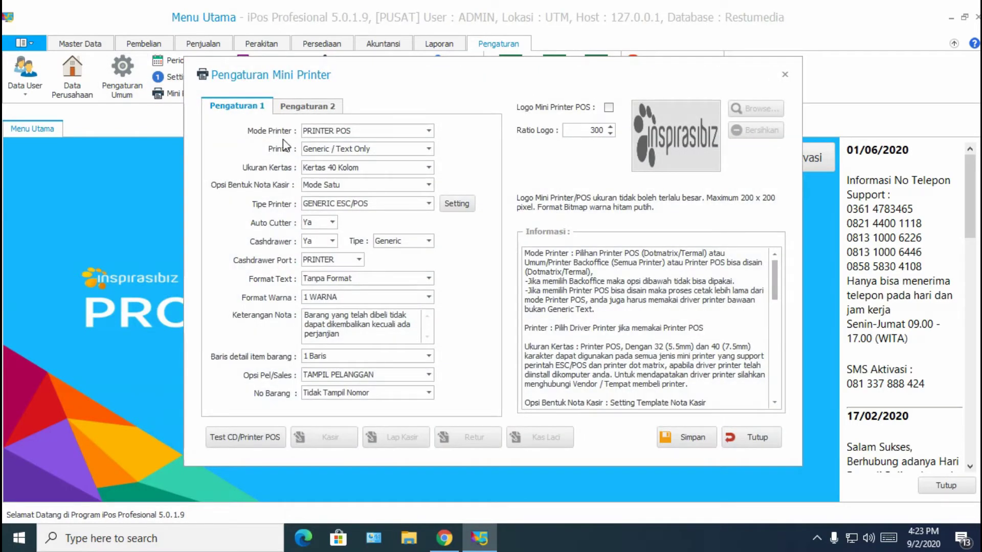
click(375, 130)
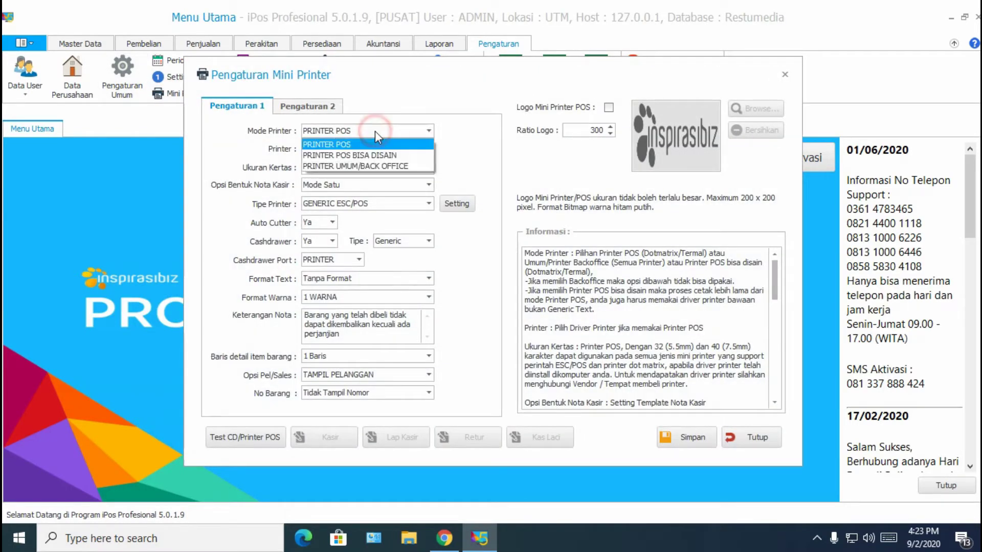
click(375, 145)
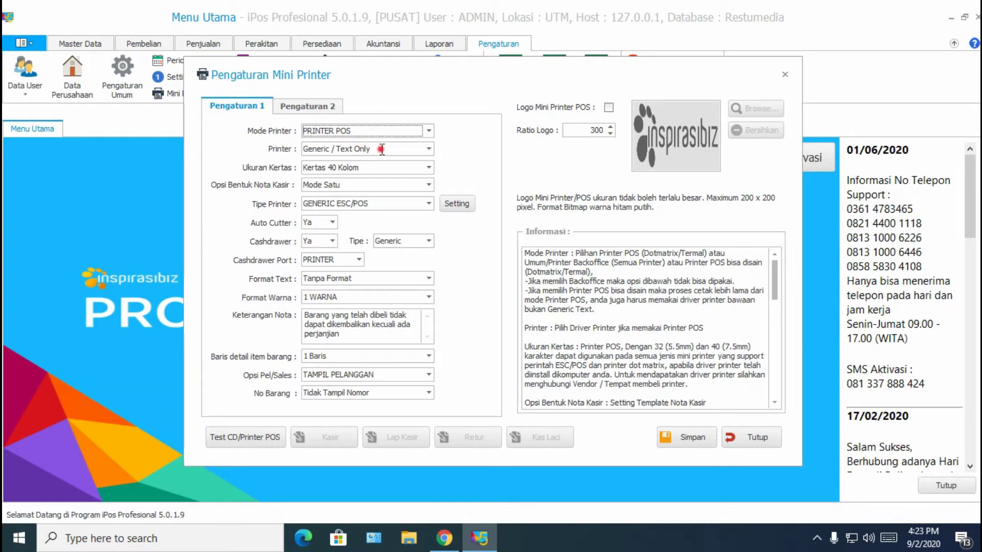
click(382, 148)
click(428, 149)
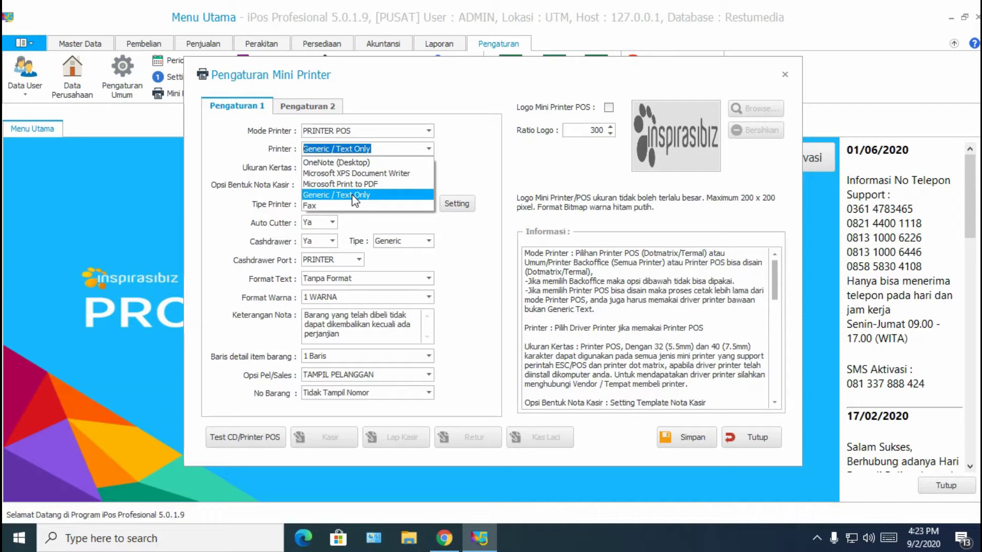
click(428, 148)
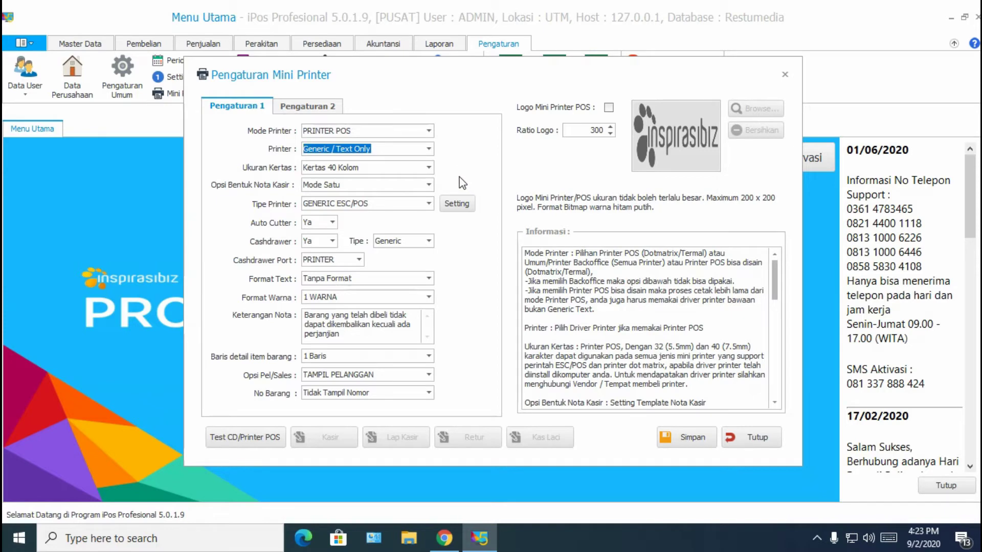
click(427, 167)
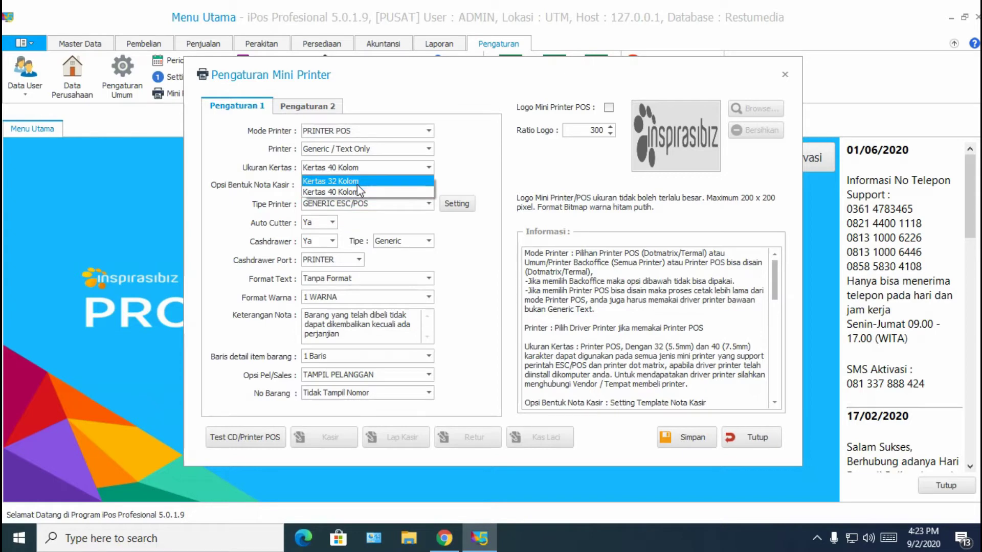
click(307, 167)
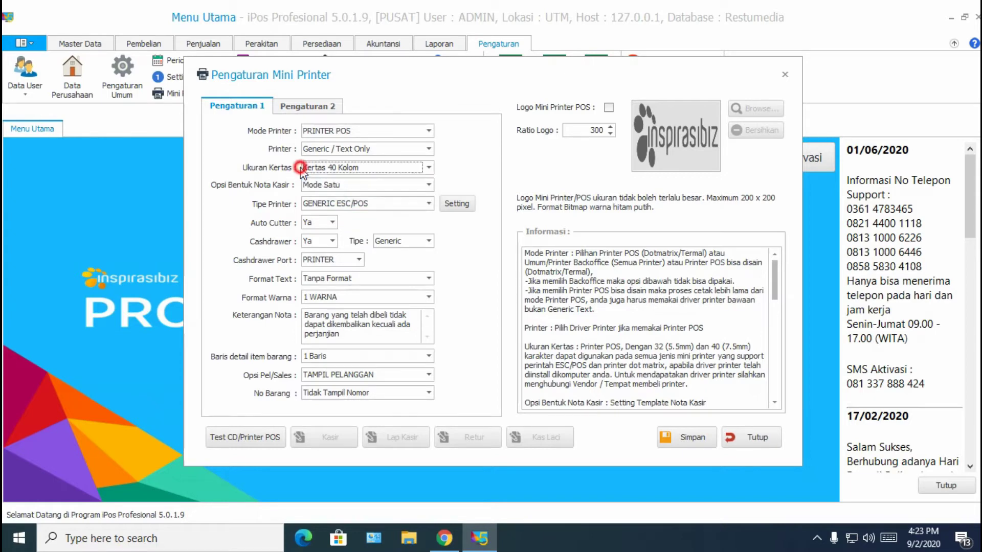
click(309, 168)
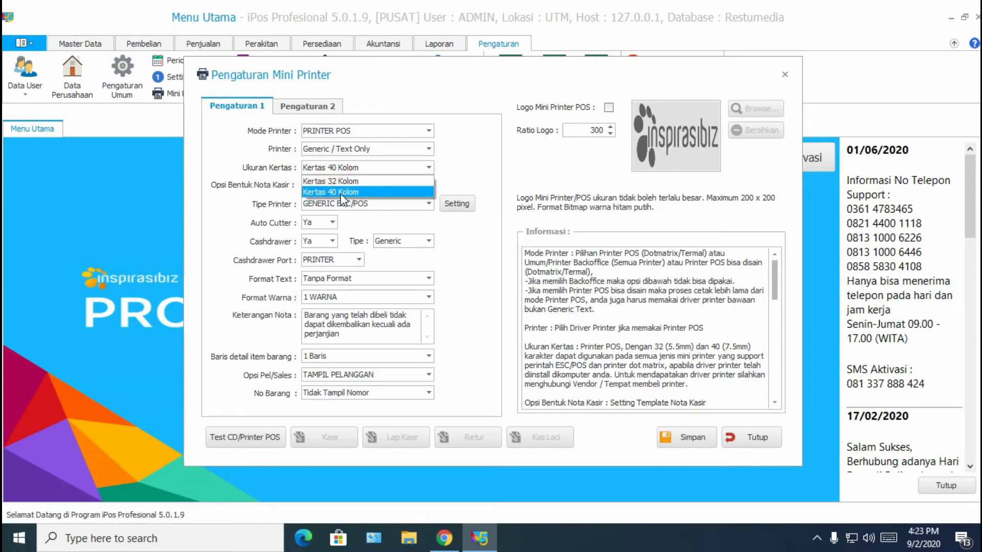
click(474, 169)
Set printer type GENERIC ESC/POS, auto cutter Ya, and cash drawer Ya with Generic type
click(428, 203)
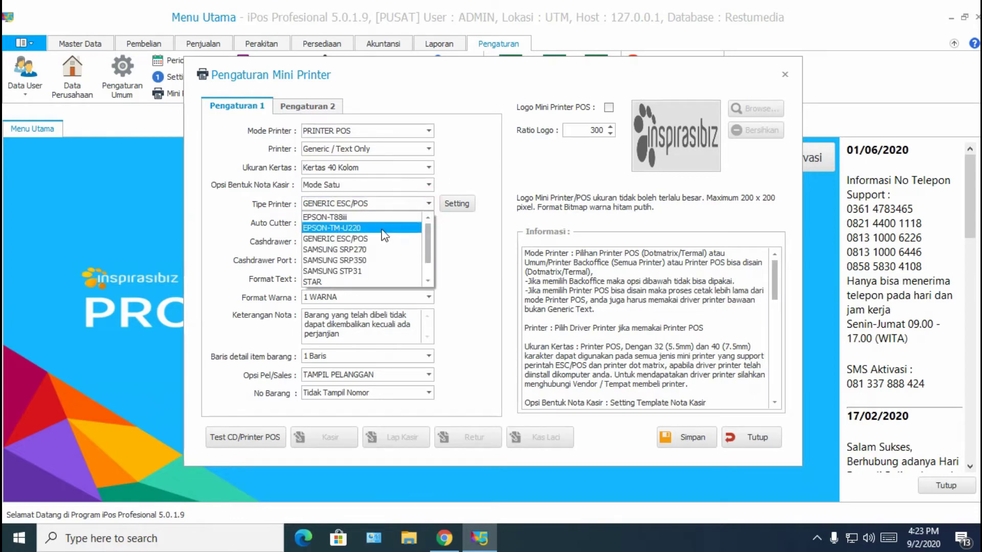
click(353, 236)
click(332, 222)
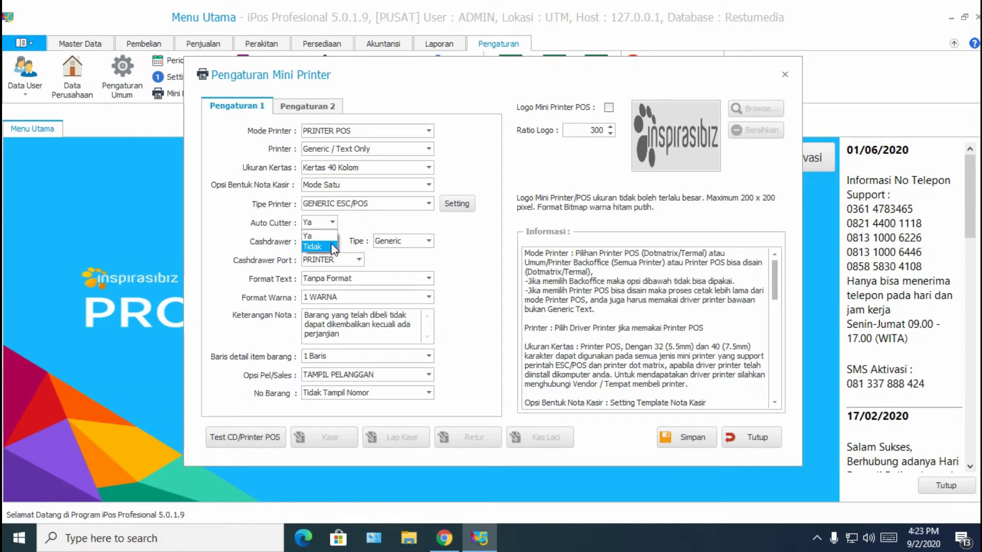
click(327, 240)
click(332, 243)
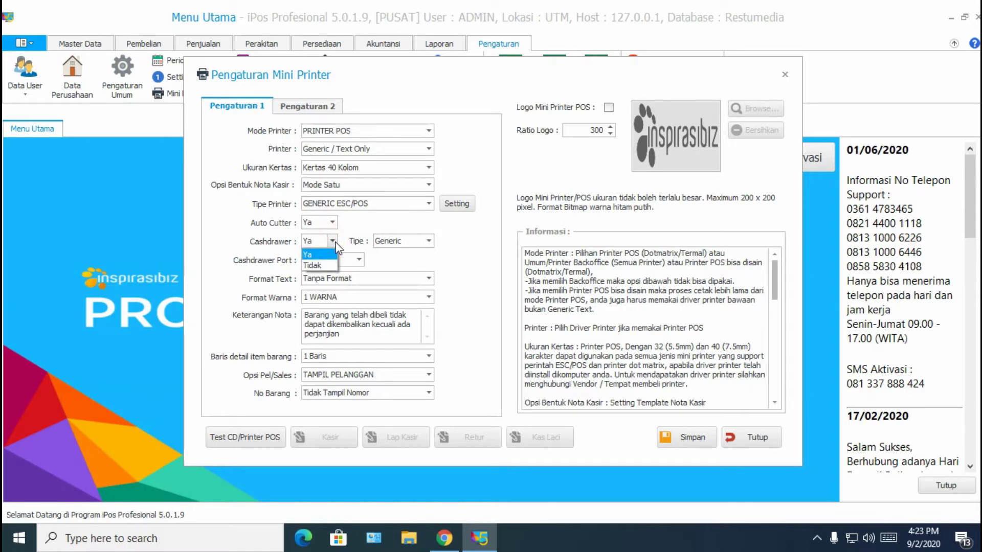
click(321, 255)
click(400, 238)
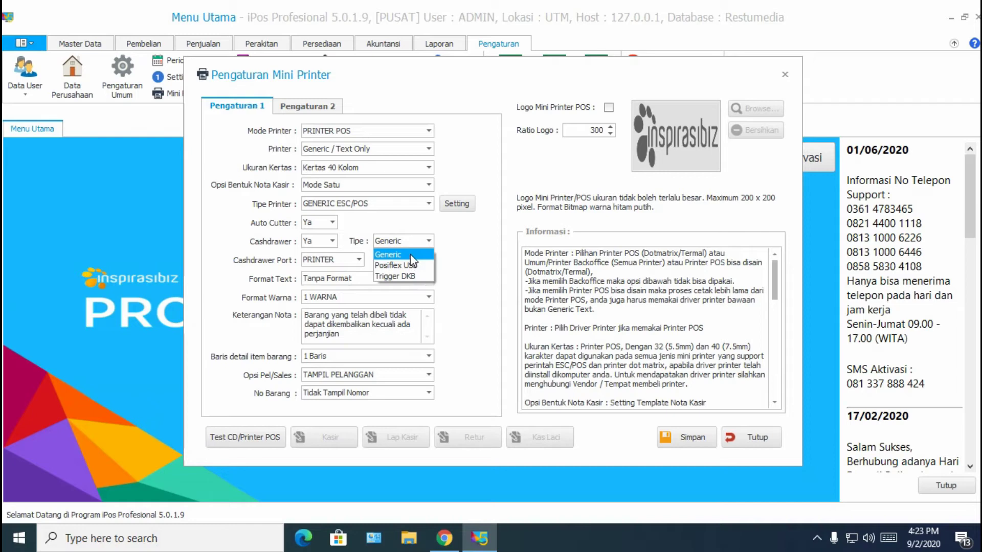
click(410, 254)
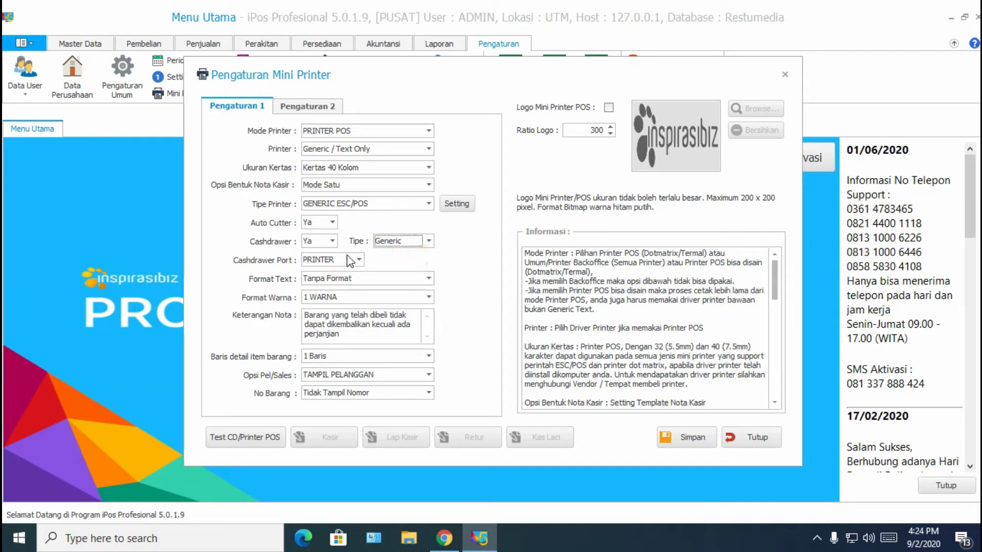
Save the mini printer settings and close the settings window
click(685, 437)
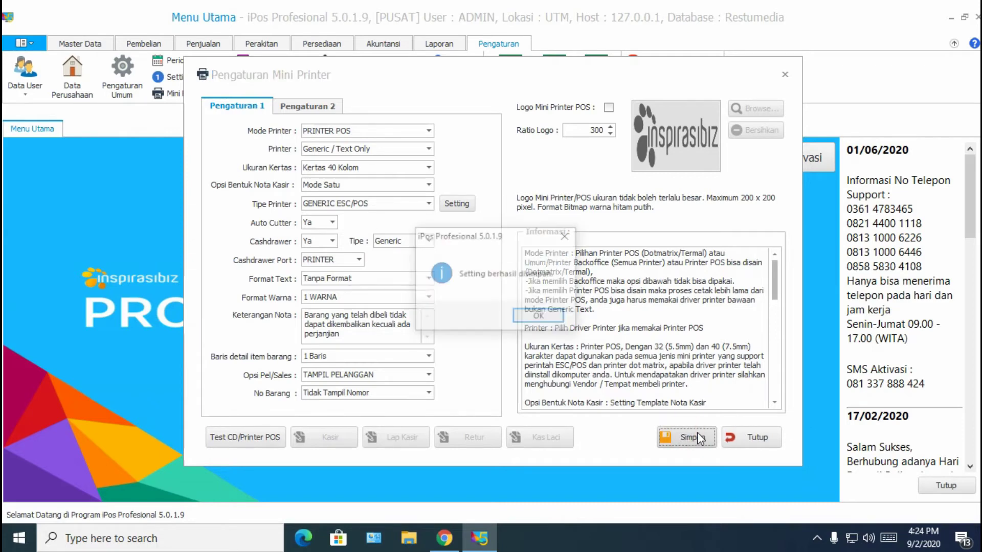
click(552, 318)
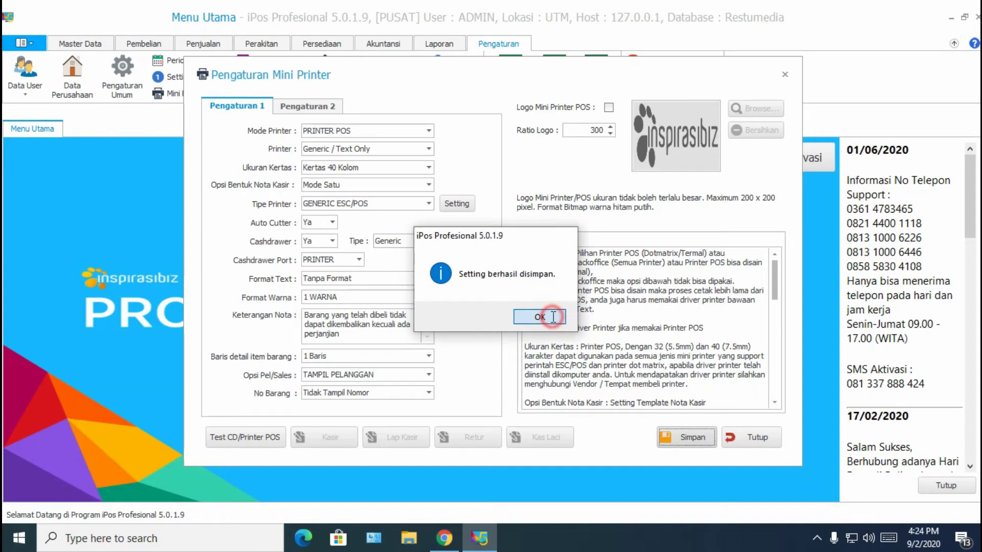
click(758, 438)
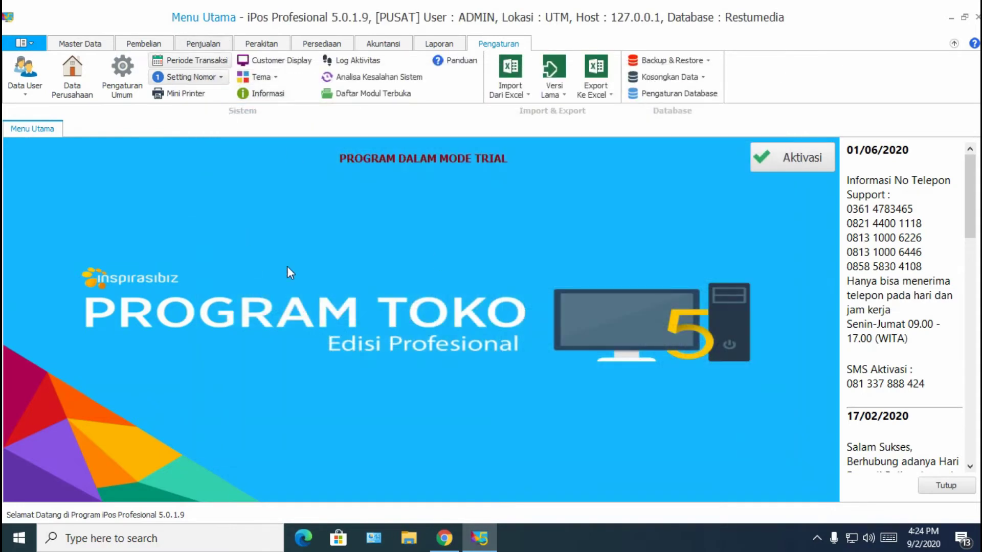
Start a new cashier sale and add the Handphone item from the catalogue
click(203, 45)
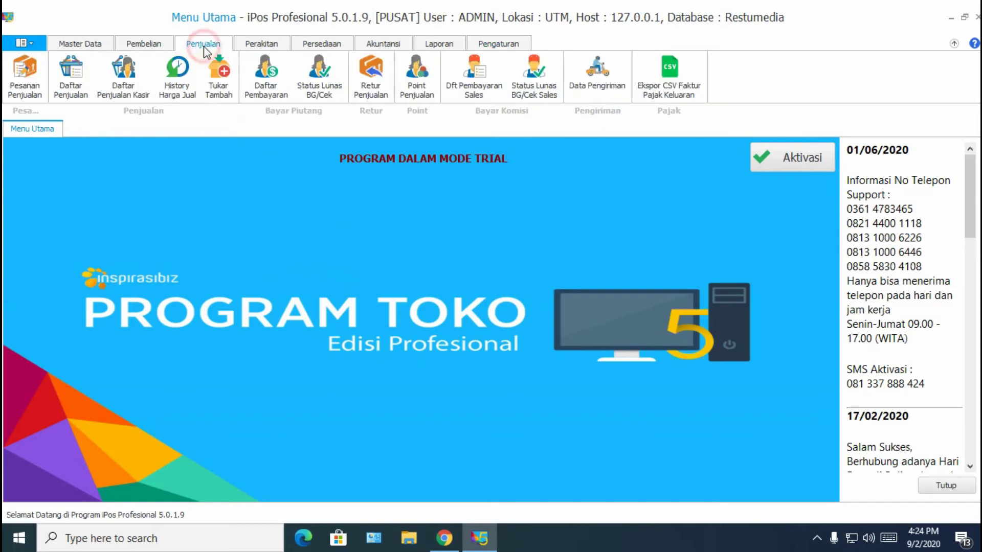
click(123, 96)
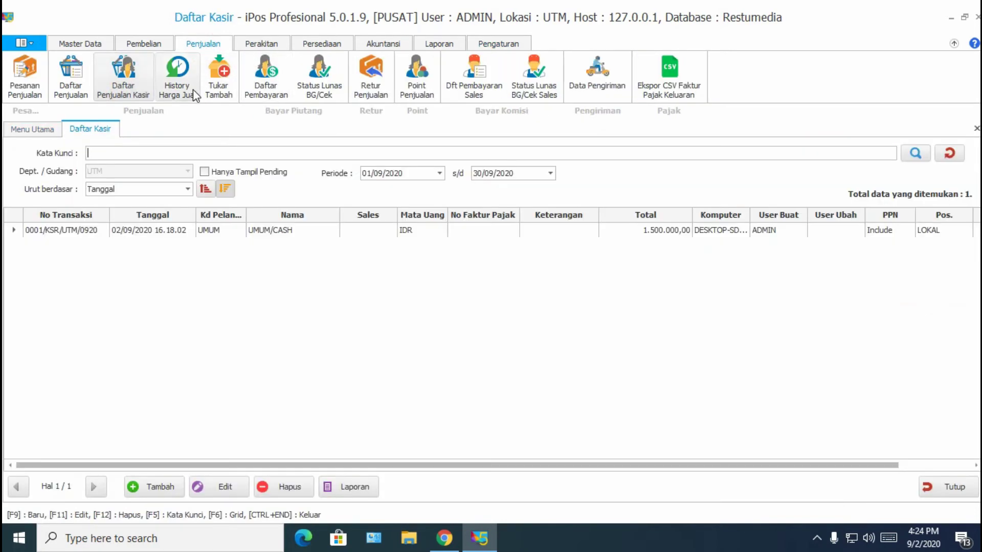
click(167, 490)
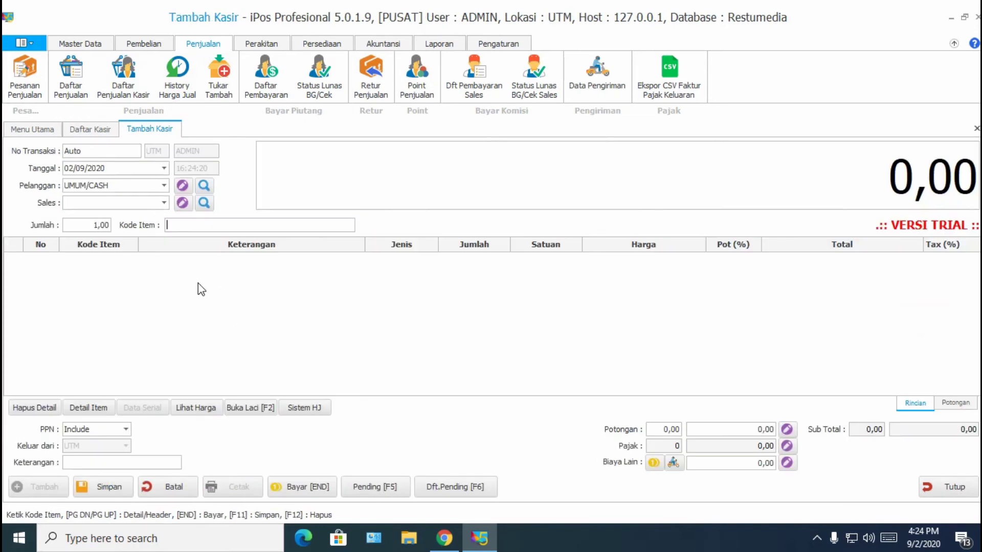
text(a)
key(Return)
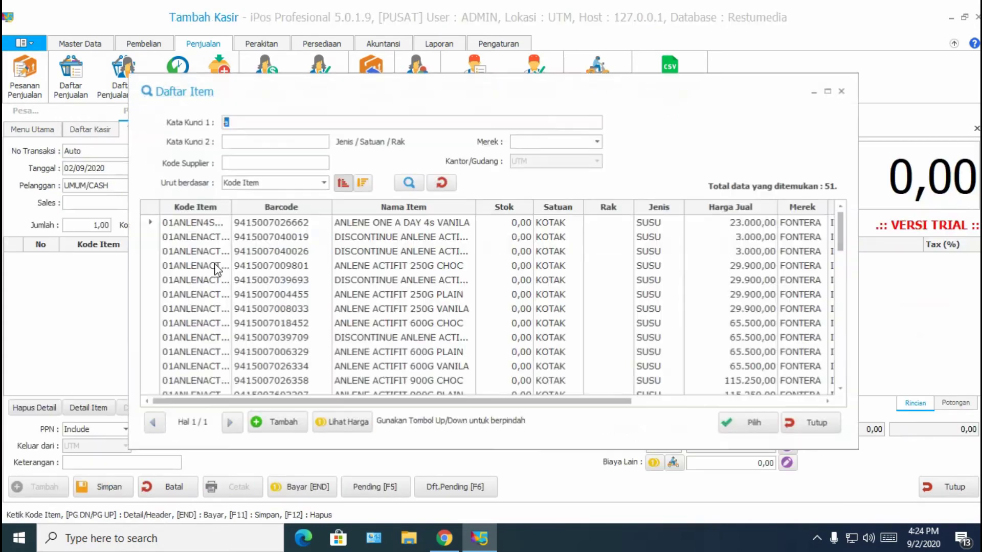
scroll(353, 322, down, 13)
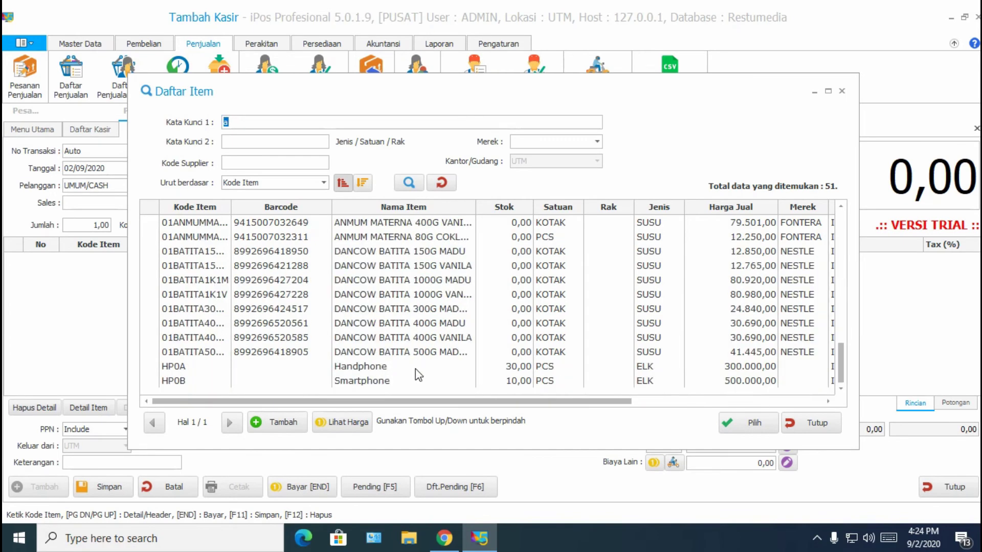
click(415, 368)
double_click(388, 367)
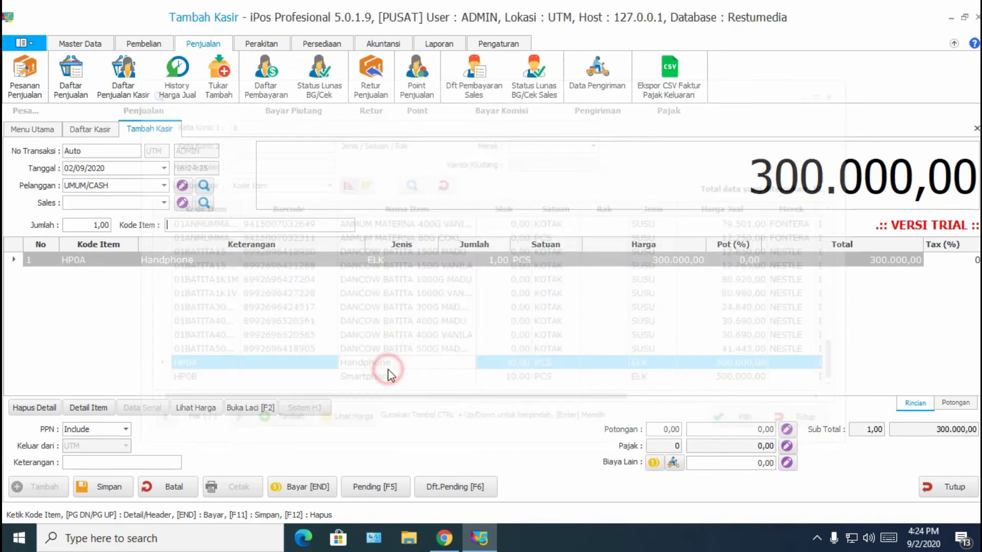
Set the Handphone quantity to 5, totalling 1.500.000,00, and proceed to payment
click(491, 260)
click(485, 260)
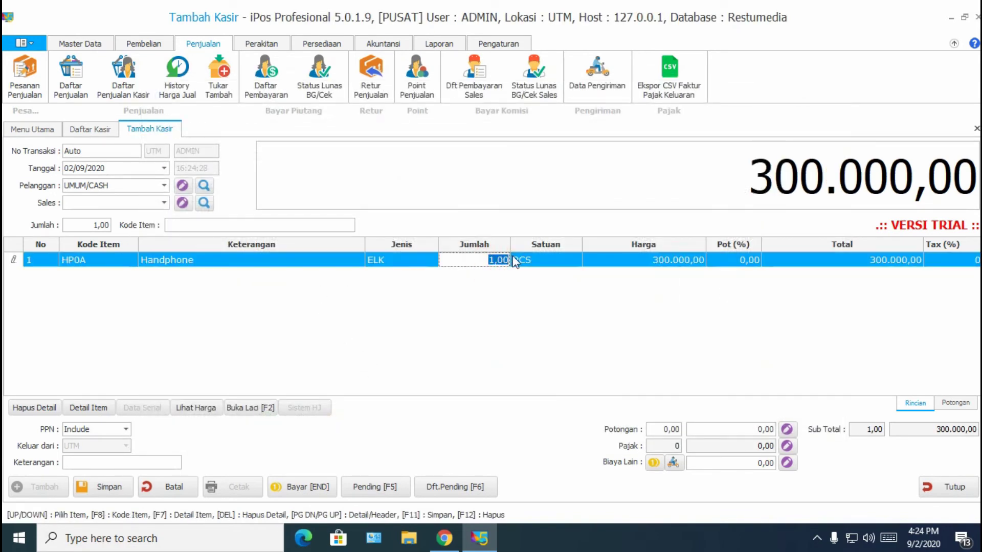
text(5)
click(471, 318)
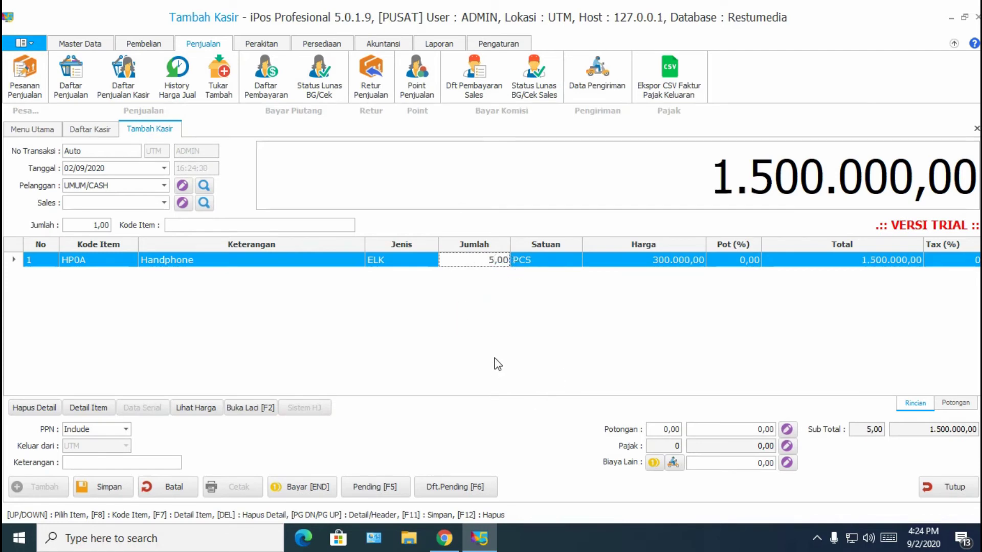
click(321, 487)
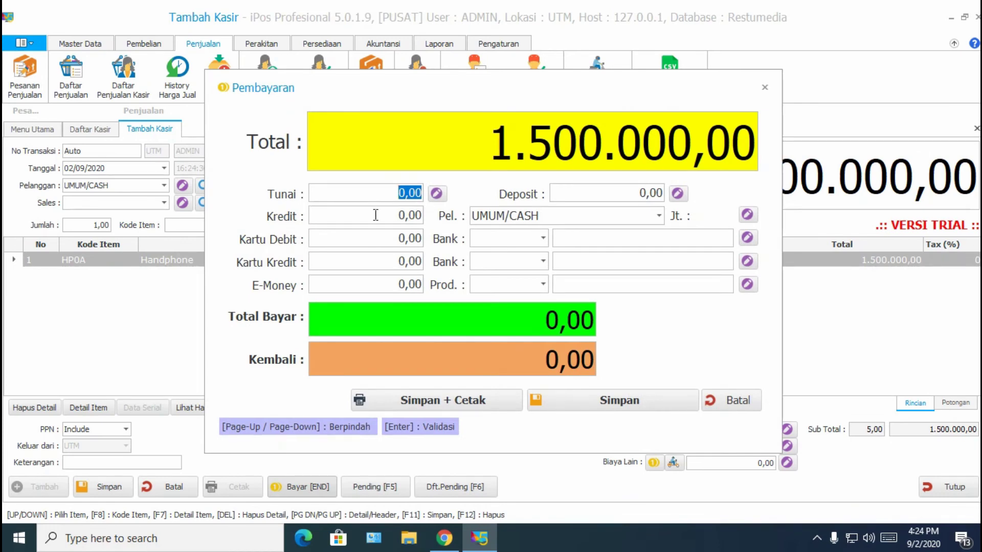
Pay 1.500.000 in cash, save and print the sale, and dismiss the trial notice
text(1.500.000)
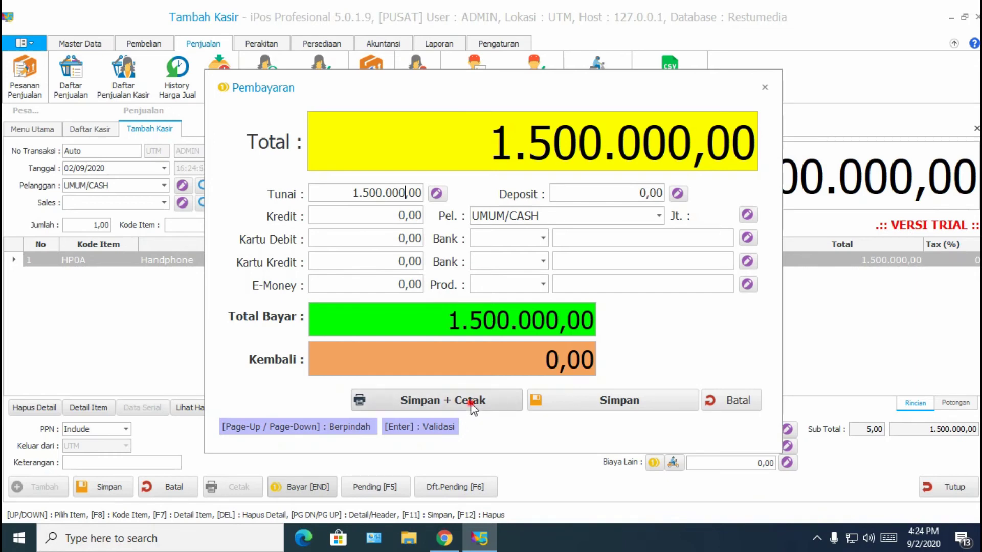
click(471, 402)
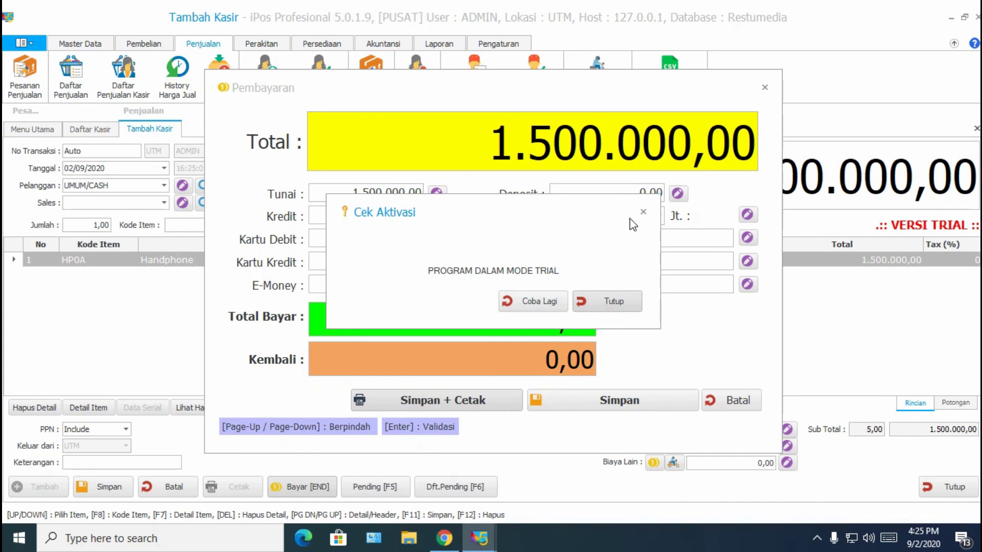
click(628, 299)
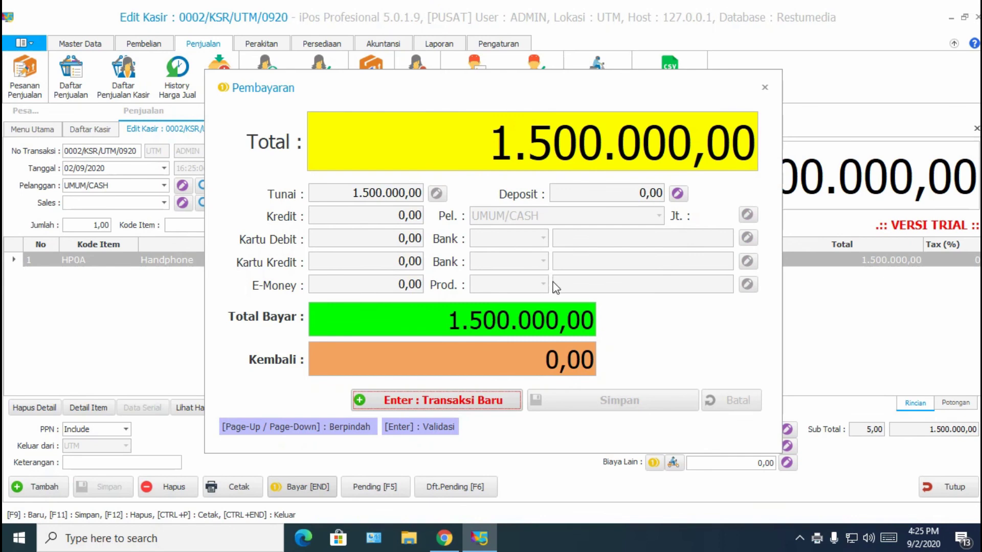